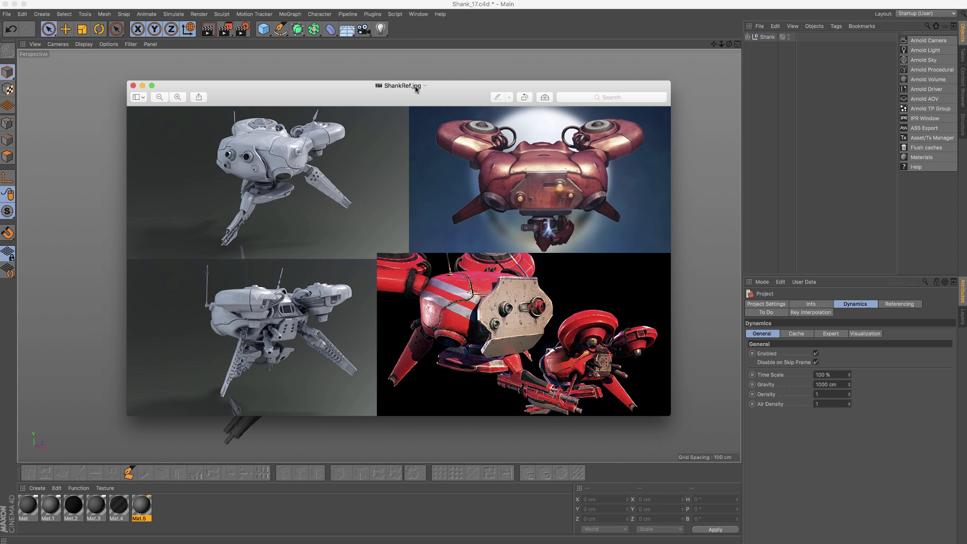
{"action": "mouse_move", "coordinate": [416, 89]}
{"action": "left_mouse_down"}
{"action": "mouse_move", "coordinate": [455, 95]}
{"action": "mouse_move", "coordinate": [421, 90]}
{"action": "left_mouse_up"}
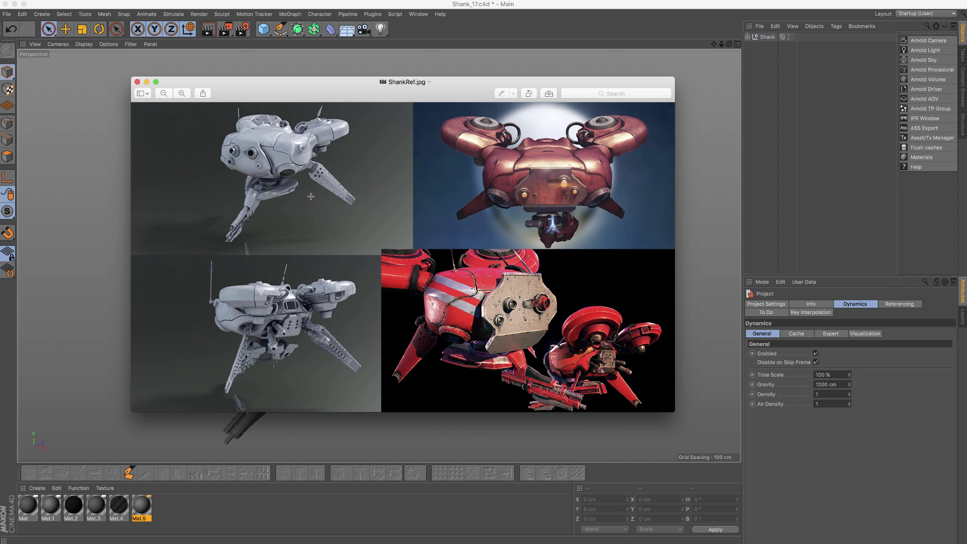
{"action": "left_click_drag", "start_coordinate": [364, 93], "coordinate": [367, 95]}
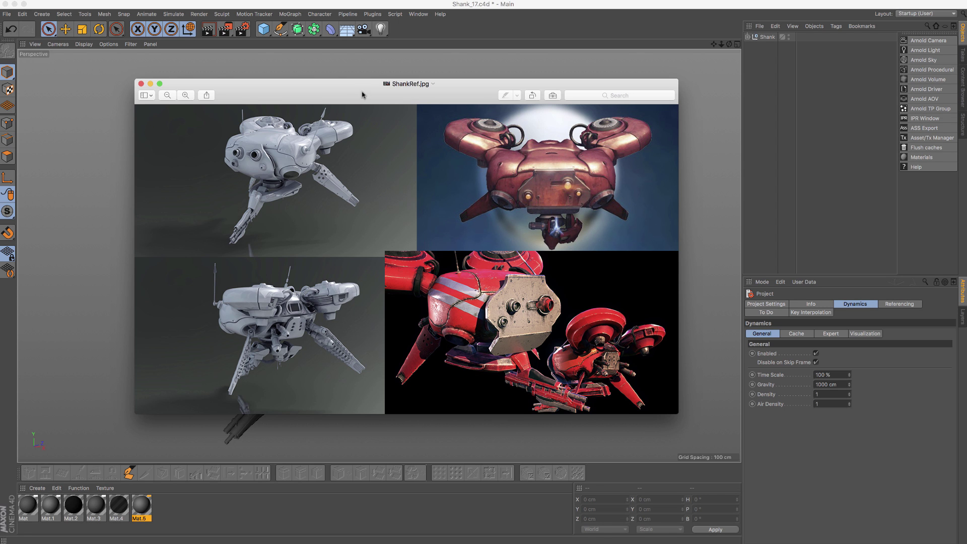
{"action": "left_click_drag", "start_coordinate": [361, 95], "coordinate": [375, 91]}
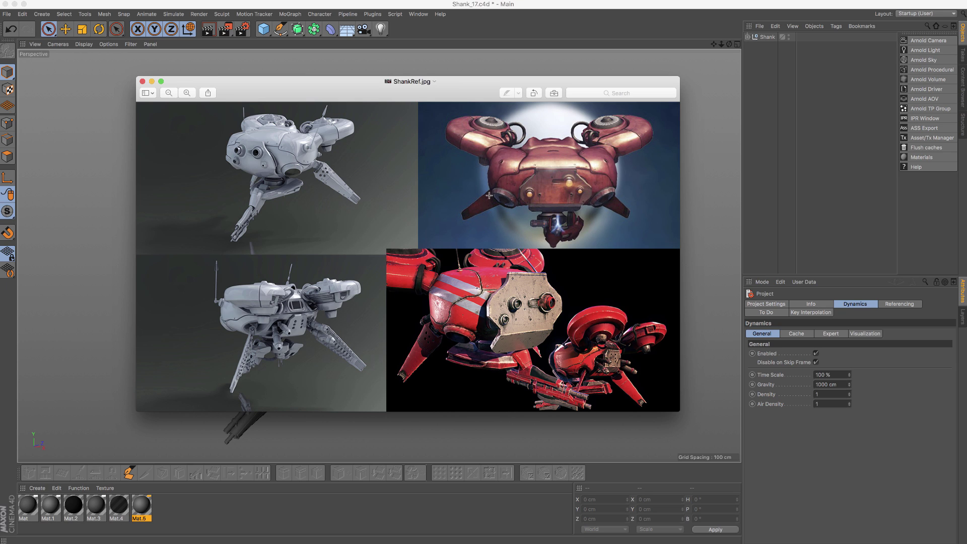
{"action": "mouse_move", "coordinate": [331, 89]}
{"action": "left_mouse_down"}
{"action": "mouse_move", "coordinate": [385, 86]}
{"action": "mouse_move", "coordinate": [327, 86]}
{"action": "left_mouse_up"}
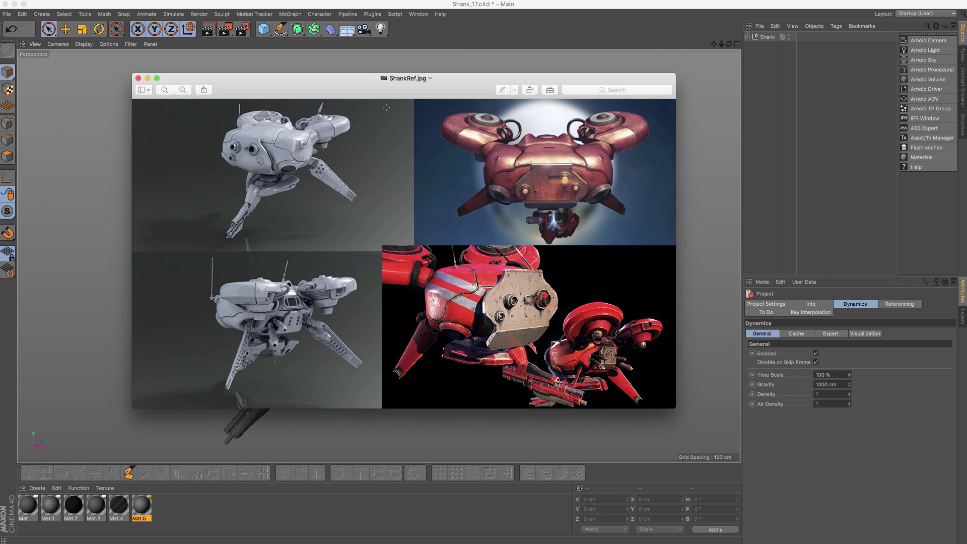
{"action": "left_click_drag", "start_coordinate": [379, 91], "coordinate": [387, 91]}
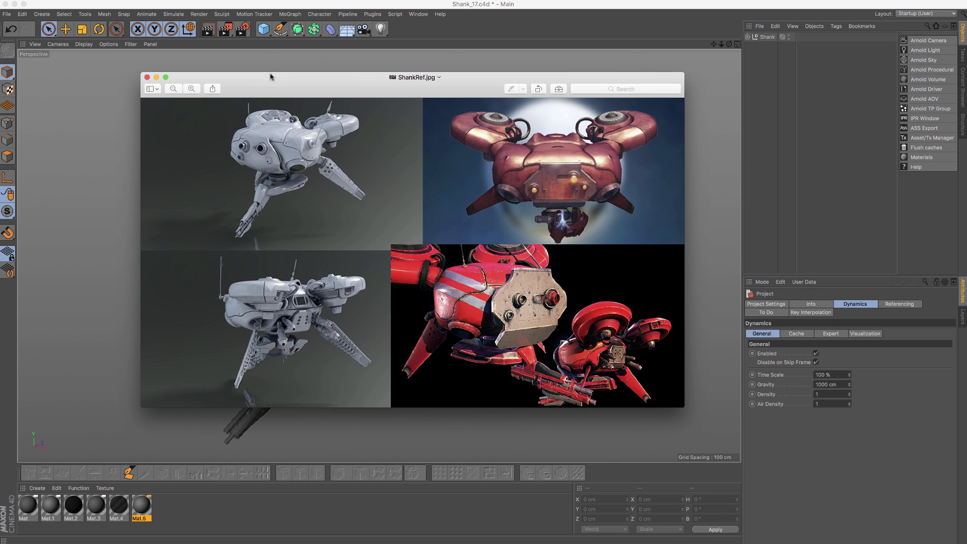
Minimize the ShankRef.jpg reference image and inspect the robot model's front panel, underside weapon and side blades
{"action": "left_click", "coordinate": [156, 78]}
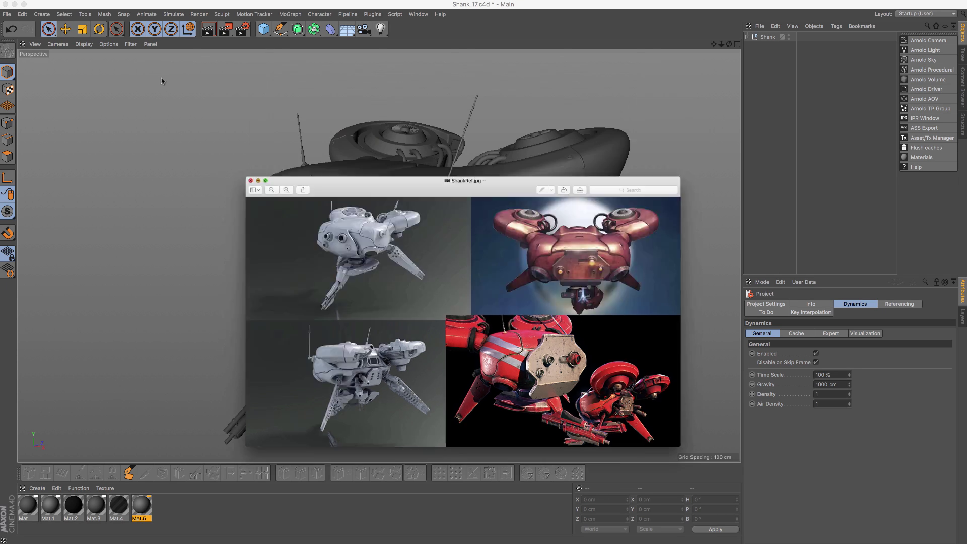
{"action": "mouse_move", "coordinate": [365, 204]}
{"action": "left_mouse_down", "text": "alt"}
{"action": "mouse_move", "coordinate": [436, 201]}
{"action": "mouse_move", "coordinate": [360, 211]}
{"action": "left_mouse_up", "text": "alt"}
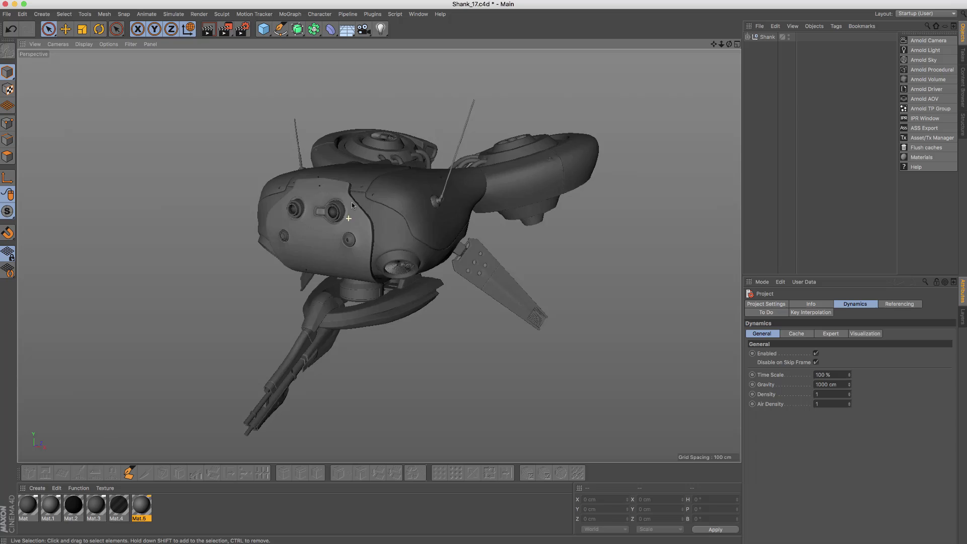
{"action": "right_click_drag", "start_coordinate": [373, 237], "coordinate": [403, 233], "text": "alt"}
{"action": "middle_click_drag", "start_coordinate": [402, 245], "coordinate": [401, 196], "text": "alt"}
{"action": "right_click_drag", "start_coordinate": [385, 256], "coordinate": [465, 231], "text": "alt"}
{"action": "mouse_move", "coordinate": [465, 230]}
{"action": "left_mouse_down", "text": "alt"}
{"action": "mouse_move", "coordinate": [497, 261]}
{"action": "mouse_move", "coordinate": [513, 255]}
{"action": "mouse_move", "coordinate": [480, 276]}
{"action": "mouse_move", "coordinate": [388, 268]}
{"action": "mouse_move", "coordinate": [462, 231]}
{"action": "mouse_move", "coordinate": [453, 237]}
{"action": "left_mouse_up", "text": "alt"}
{"action": "left_click_drag", "start_coordinate": [529, 198], "coordinate": [546, 222], "text": "alt"}
{"action": "right_click_drag", "start_coordinate": [528, 240], "coordinate": [403, 285], "text": "alt"}
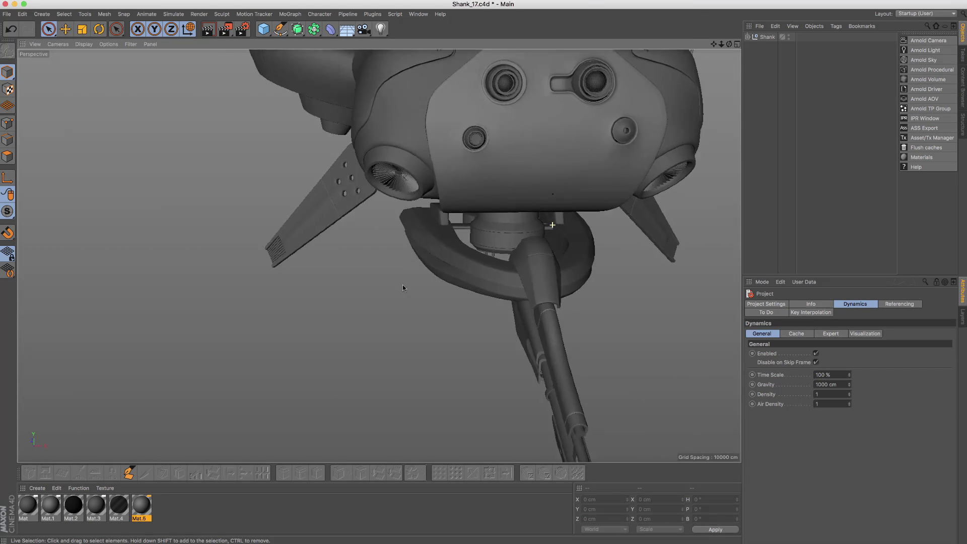
{"action": "left_click_drag", "start_coordinate": [379, 256], "coordinate": [401, 189], "text": "alt"}
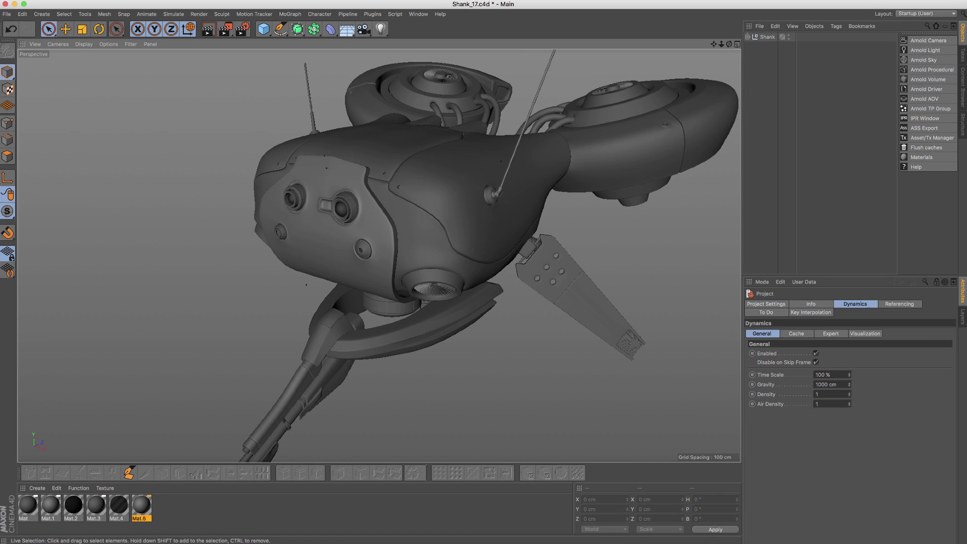
Bring the ShankRef.jpg reference back up for comparison, and return to the model to inspect its body, weapon and side blade
{"action": "key", "text": "super+Tab"}
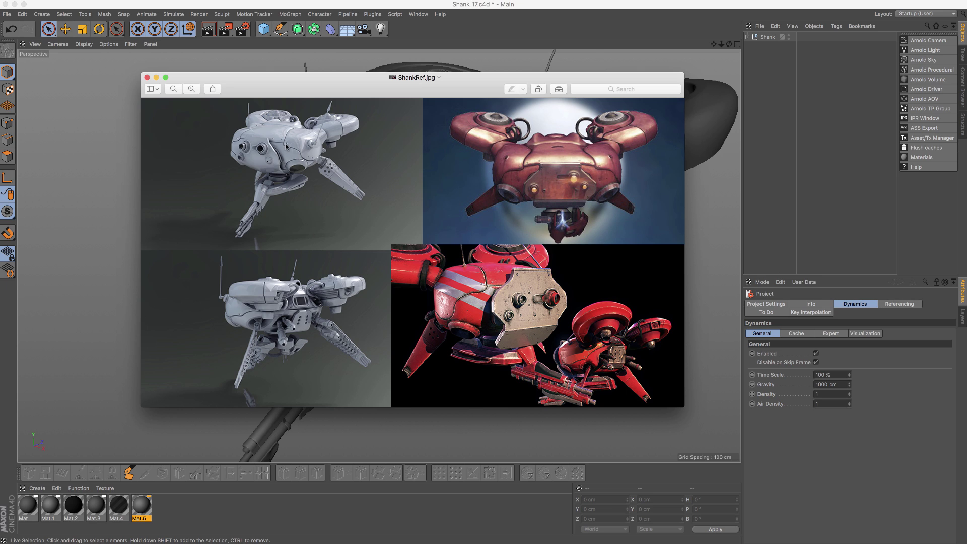
{"action": "left_click", "coordinate": [124, 283]}
{"action": "mouse_move", "coordinate": [435, 231]}
{"action": "left_mouse_down", "text": "alt"}
{"action": "mouse_move", "coordinate": [499, 246]}
{"action": "mouse_move", "coordinate": [453, 228]}
{"action": "left_mouse_up", "text": "alt"}
{"action": "left_click_drag", "start_coordinate": [404, 202], "coordinate": [400, 176], "text": "alt"}
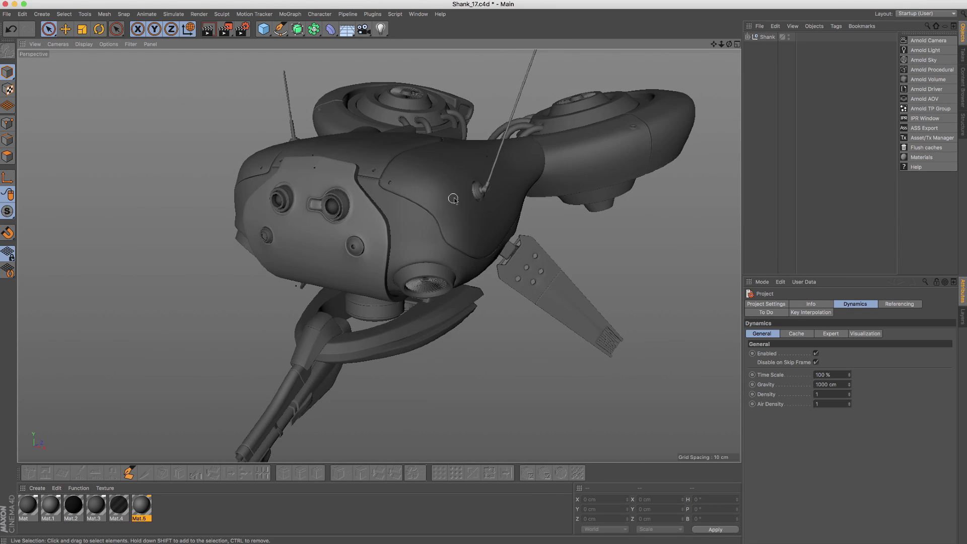
{"action": "middle_click_drag", "start_coordinate": [461, 204], "coordinate": [412, 200], "text": "alt"}
{"action": "left_click_drag", "start_coordinate": [361, 193], "coordinate": [355, 269], "text": "alt"}
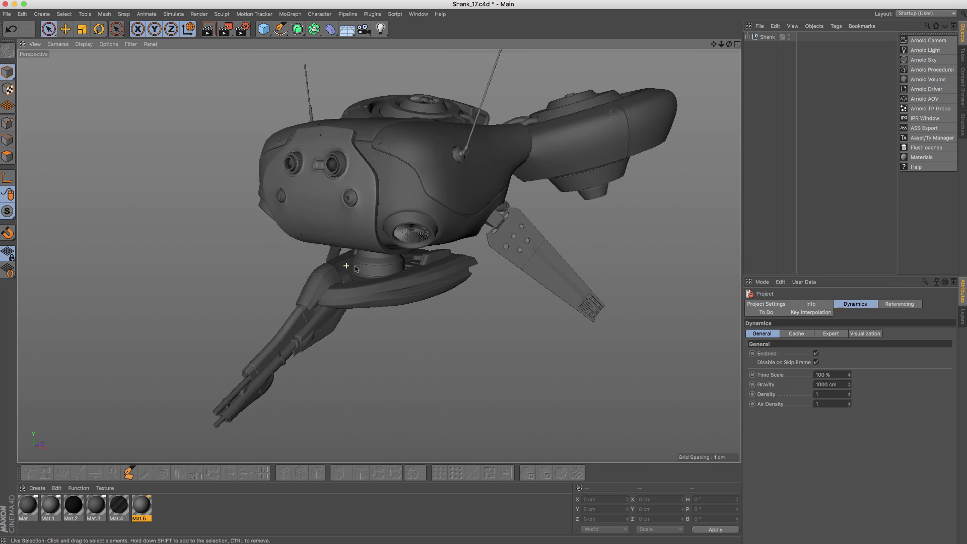
{"action": "left_click_drag", "start_coordinate": [384, 208], "coordinate": [336, 210], "text": "alt"}
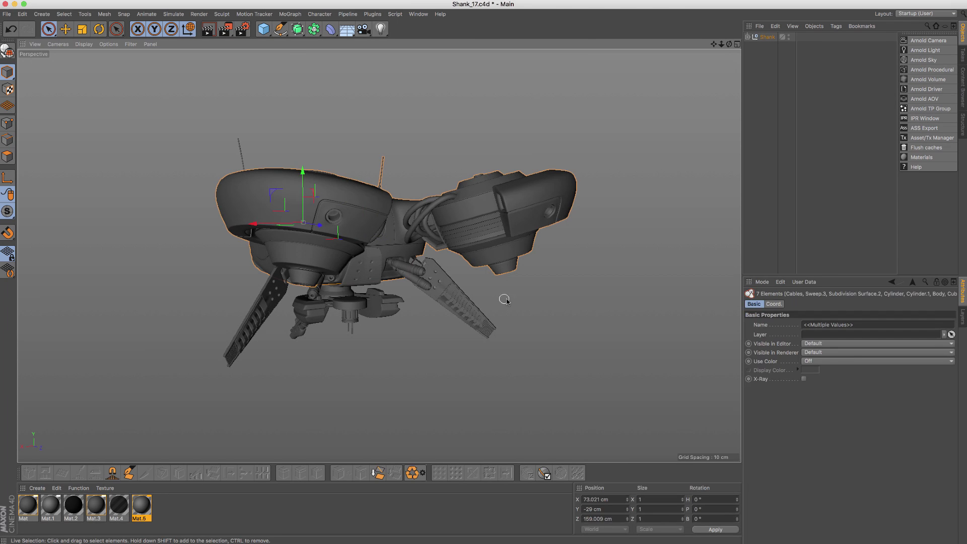
Clear the selection and examine the robot's rear details, including the perforated plate and paired cylinders, before reviewing the whole model
{"action": "left_click", "coordinate": [506, 300]}
{"action": "left_click_drag", "start_coordinate": [433, 249], "coordinate": [417, 234], "text": "alt"}
{"action": "scroll", "coordinate": [417, 237], "scroll_direction": "up", "scroll_amount": 10}
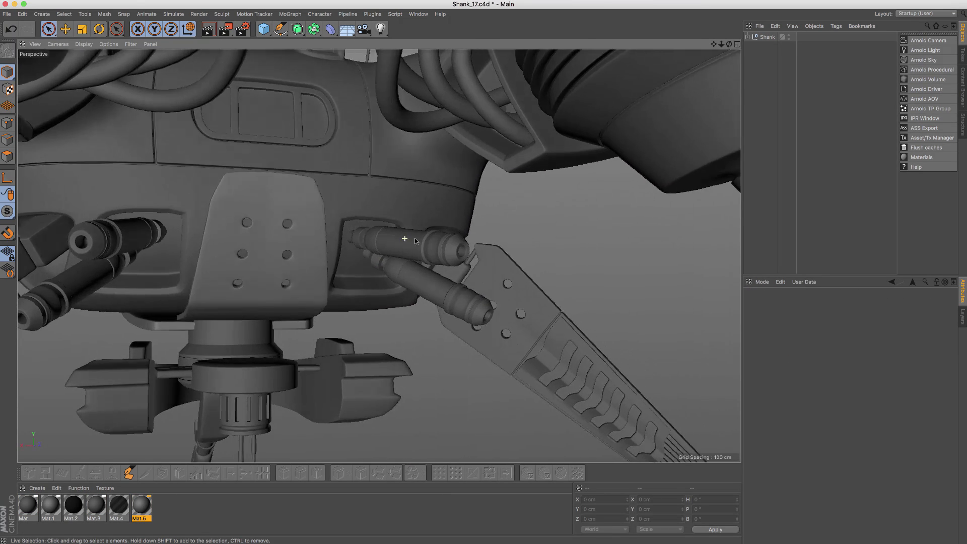
{"action": "right_click_drag", "start_coordinate": [367, 245], "coordinate": [383, 227], "text": "alt"}
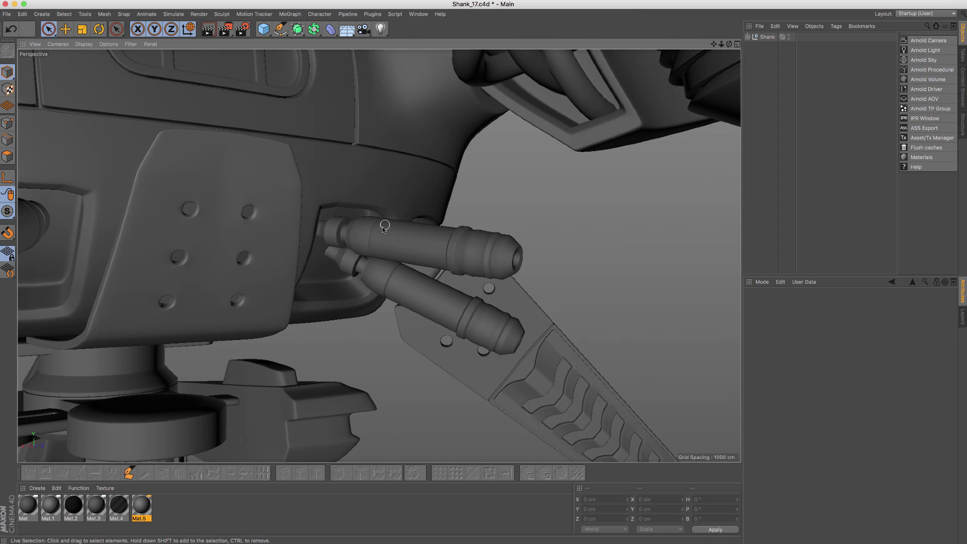
{"action": "left_click_drag", "start_coordinate": [380, 233], "coordinate": [338, 239], "text": "alt"}
{"action": "middle_click_drag", "start_coordinate": [336, 238], "coordinate": [537, 216], "text": "alt"}
{"action": "left_click_drag", "start_coordinate": [273, 220], "coordinate": [296, 211], "text": "alt"}
{"action": "middle_click_drag", "start_coordinate": [270, 229], "coordinate": [296, 226], "text": "alt"}
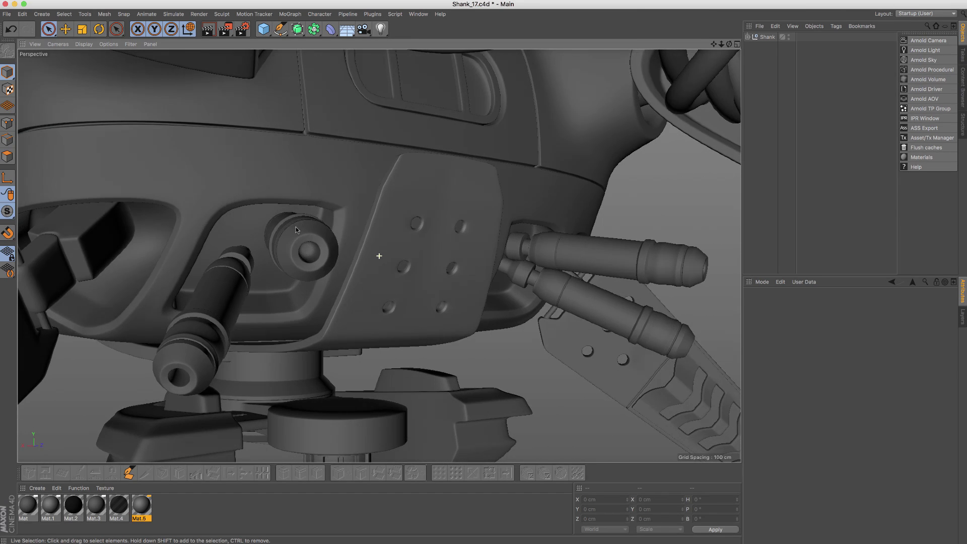
{"action": "left_click_drag", "start_coordinate": [256, 227], "coordinate": [334, 230], "text": "alt"}
{"action": "middle_click_drag", "start_coordinate": [209, 227], "coordinate": [382, 231], "text": "alt"}
{"action": "left_click_drag", "start_coordinate": [257, 227], "coordinate": [317, 220], "text": "alt"}
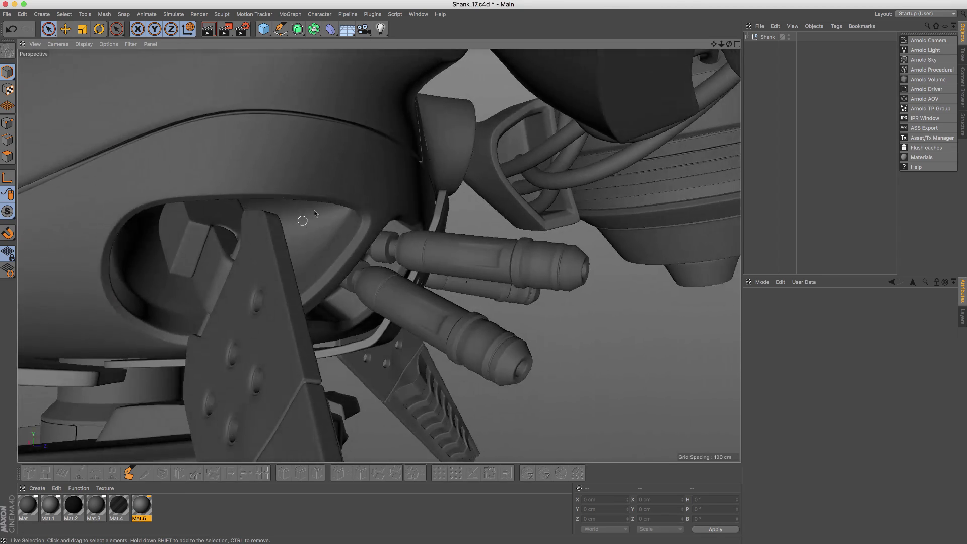
{"action": "right_click_drag", "start_coordinate": [297, 222], "coordinate": [211, 242], "text": "alt"}
{"action": "left_click_drag", "start_coordinate": [241, 243], "coordinate": [398, 171], "text": "alt"}
{"action": "scroll", "coordinate": [202, 264], "scroll_direction": "up", "scroll_amount": 5}
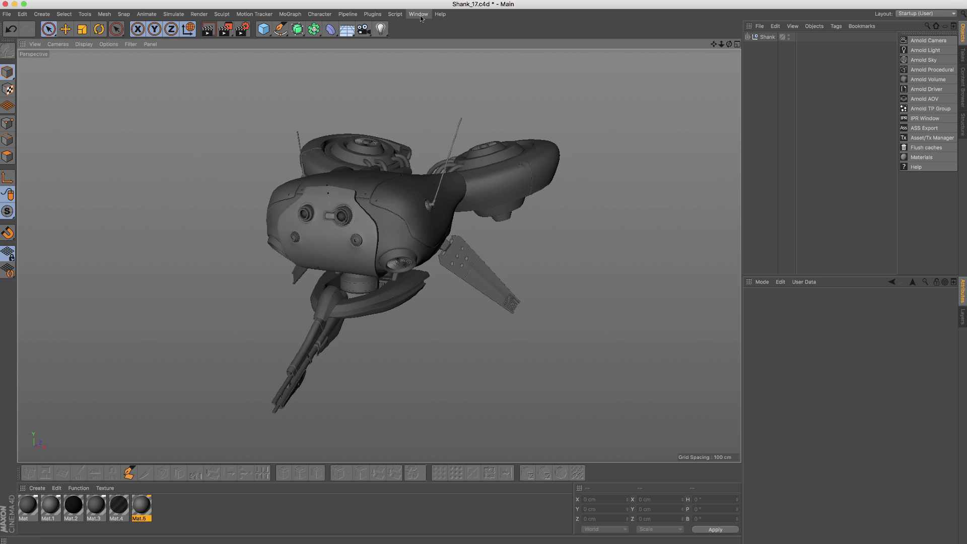
{"action": "middle_click_drag", "start_coordinate": [378, 172], "coordinate": [368, 181], "text": "alt"}
{"action": "right_click_drag", "start_coordinate": [367, 181], "coordinate": [373, 189], "text": "alt"}
{"action": "middle_click_drag", "start_coordinate": [373, 189], "coordinate": [395, 180], "text": "alt"}
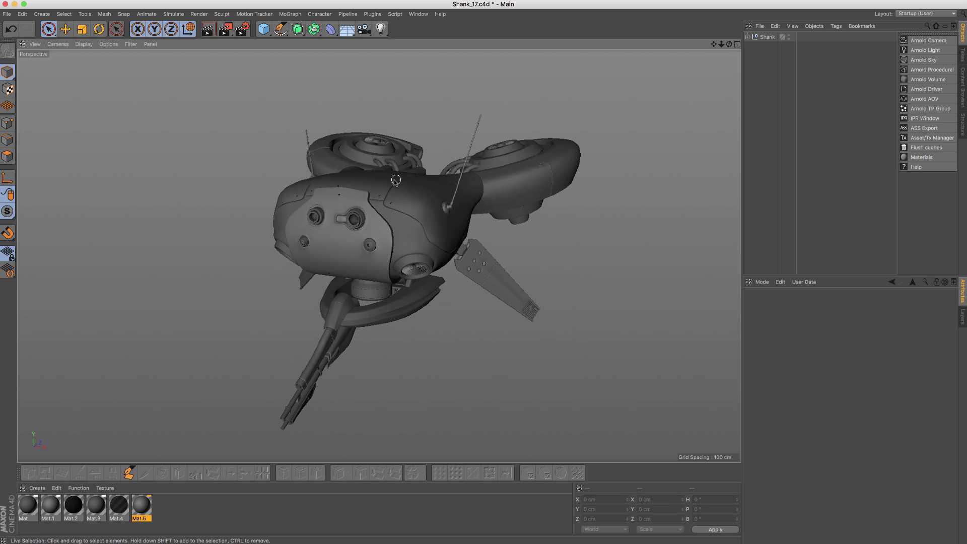
{"action": "mouse_move", "coordinate": [396, 180]}
{"action": "left_mouse_down", "text": "alt"}
{"action": "mouse_move", "coordinate": [382, 183]}
{"action": "mouse_move", "coordinate": [398, 194]}
{"action": "left_mouse_up", "text": "alt"}
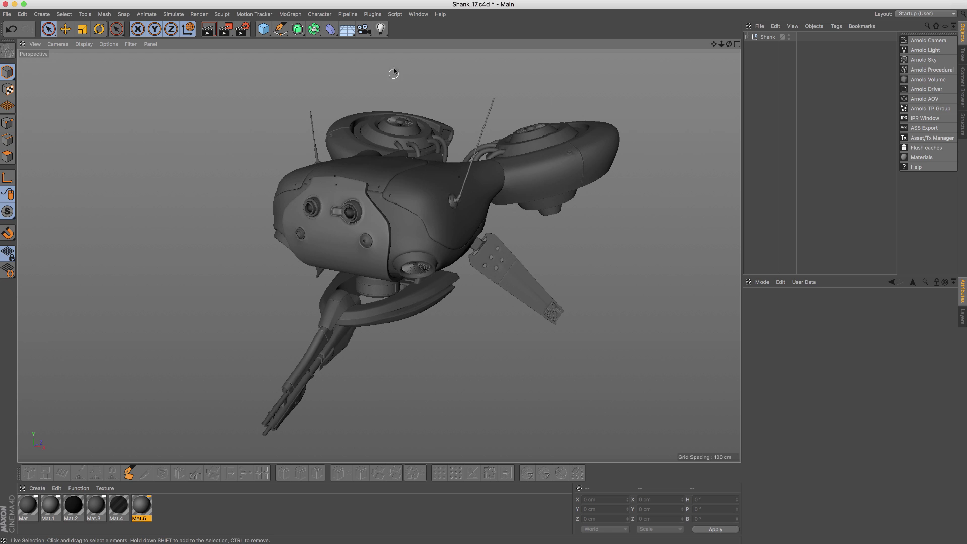
Switch to the open Shank_2.c4d document and inspect the robot's early blockout shapes from several angles
{"action": "left_click", "coordinate": [418, 14]}
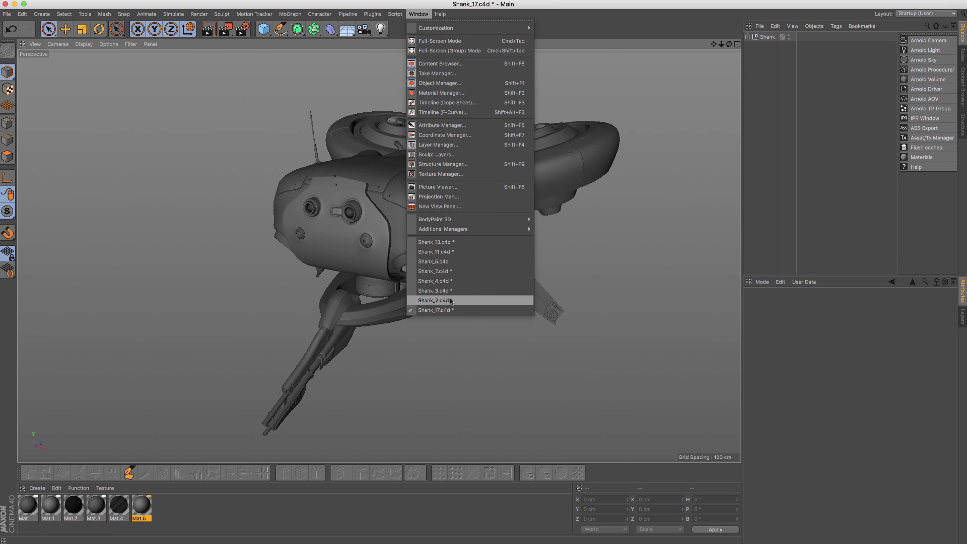
{"action": "left_click", "coordinate": [272, 276]}
{"action": "left_click", "coordinate": [421, 16]}
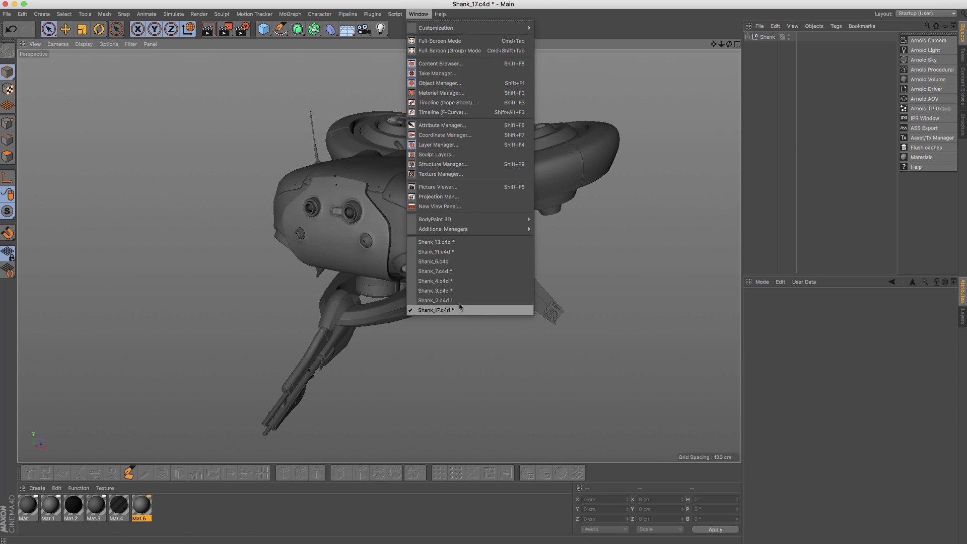
{"action": "left_click", "coordinate": [450, 300]}
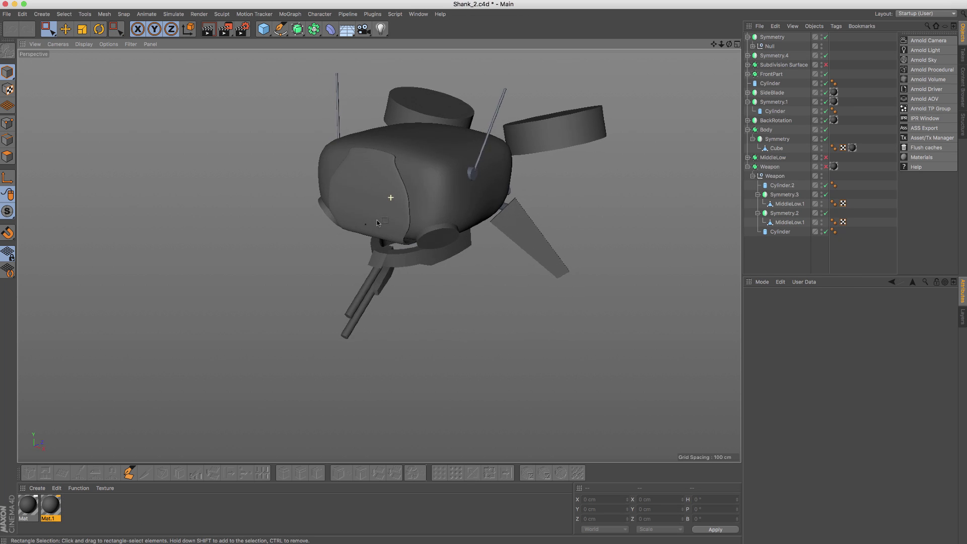
{"action": "right_click_drag", "start_coordinate": [376, 220], "coordinate": [416, 233], "text": "alt"}
{"action": "middle_click_drag", "start_coordinate": [417, 233], "coordinate": [372, 266], "text": "alt"}
{"action": "mouse_move", "coordinate": [359, 201]}
{"action": "left_mouse_down", "text": "alt"}
{"action": "mouse_move", "coordinate": [403, 198]}
{"action": "mouse_move", "coordinate": [354, 185]}
{"action": "left_mouse_up", "text": "alt"}
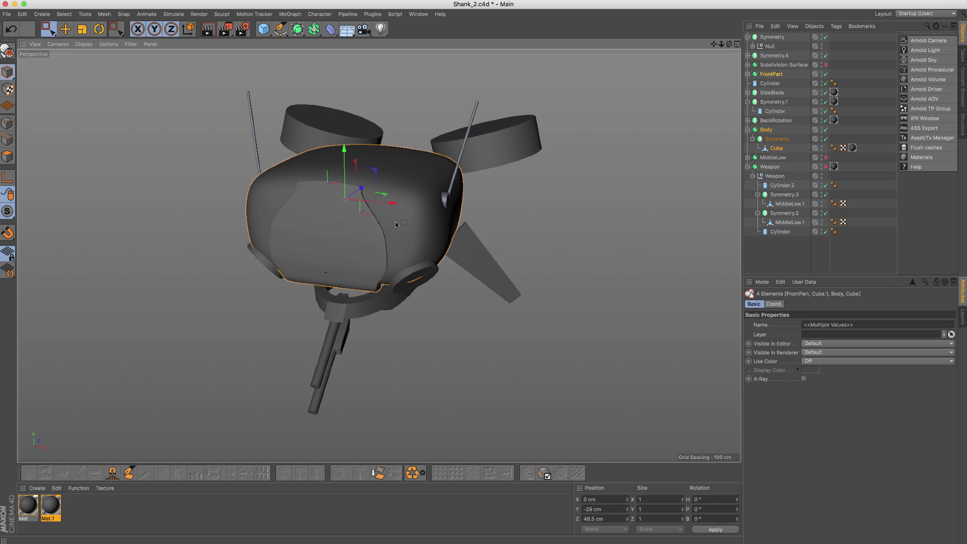
{"action": "left_click", "coordinate": [539, 220]}
{"action": "left_click_drag", "start_coordinate": [430, 226], "coordinate": [381, 234], "text": "alt"}
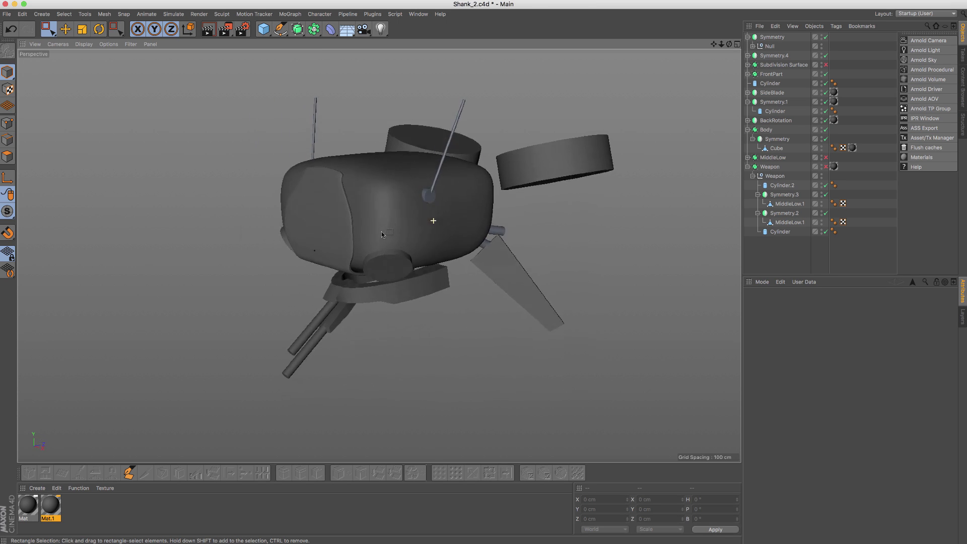
Switch to the open Shank_4.c4d document and on to Shank_7.c4d to compare the robot's modeling stages
{"action": "left_click", "coordinate": [418, 14]}
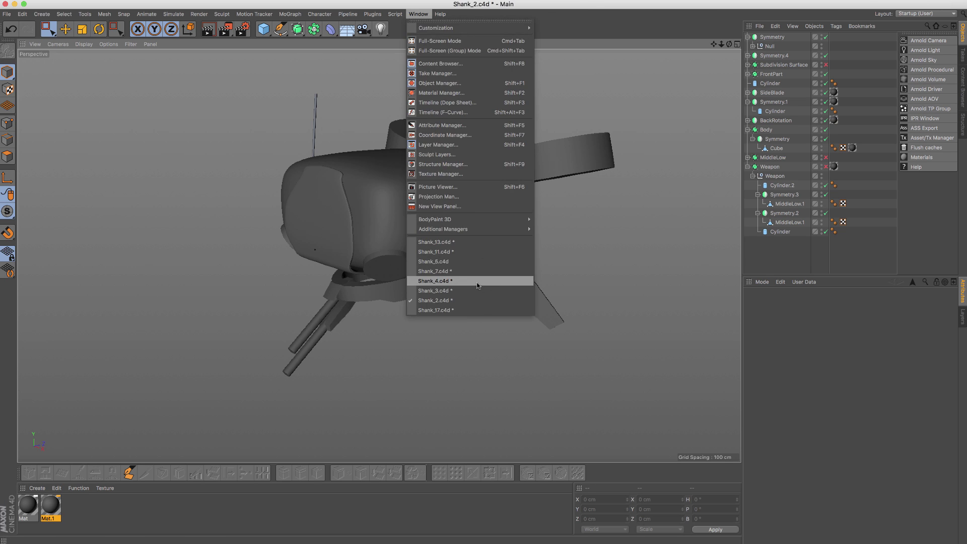
{"action": "left_click", "coordinate": [477, 286]}
{"action": "left_click", "coordinate": [418, 14]}
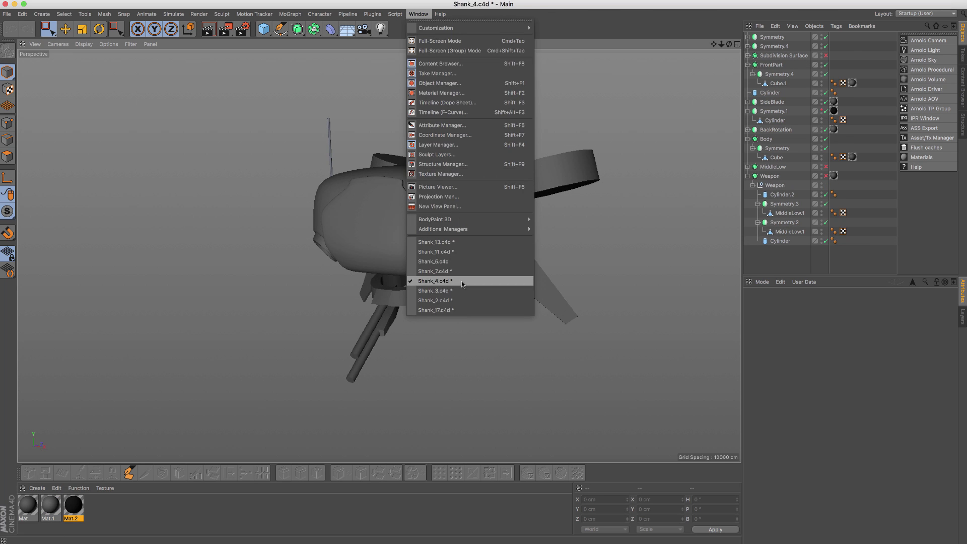
{"action": "left_click", "coordinate": [433, 271]}
{"action": "mouse_move", "coordinate": [433, 271]}
{"action": "left_mouse_down", "text": "alt"}
{"action": "mouse_move", "coordinate": [421, 214]}
{"action": "mouse_move", "coordinate": [390, 226]}
{"action": "mouse_move", "coordinate": [424, 257]}
{"action": "left_mouse_up", "text": "alt"}
{"action": "left_click_drag", "start_coordinate": [361, 221], "coordinate": [378, 322], "text": "alt"}
{"action": "left_click_drag", "start_coordinate": [505, 324], "coordinate": [368, 331], "text": "alt"}
Select the main body, antennas and side blade of the Shank_7.c4d robot in turn to examine its parts
{"action": "left_click", "coordinate": [372, 331]}
{"action": "left_click", "coordinate": [405, 235]}
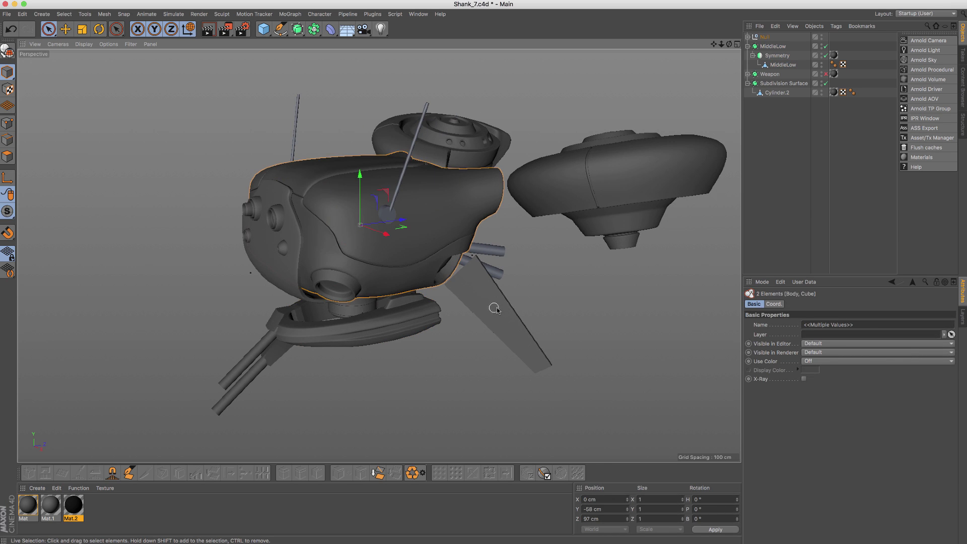
{"action": "left_click", "coordinate": [498, 308]}
{"action": "left_click_drag", "start_coordinate": [470, 253], "coordinate": [449, 252], "text": "alt"}
{"action": "left_click", "coordinate": [395, 221]}
{"action": "left_click", "coordinate": [369, 241], "text": "shift"}
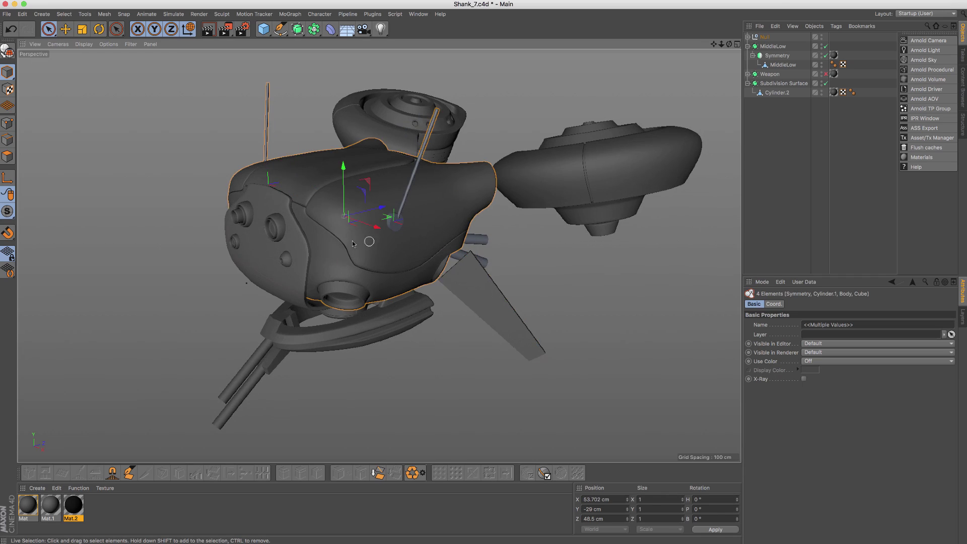
{"action": "left_click_drag", "start_coordinate": [352, 244], "coordinate": [372, 227], "text": "alt"}
{"action": "left_click_drag", "start_coordinate": [356, 275], "coordinate": [384, 246], "text": "alt"}
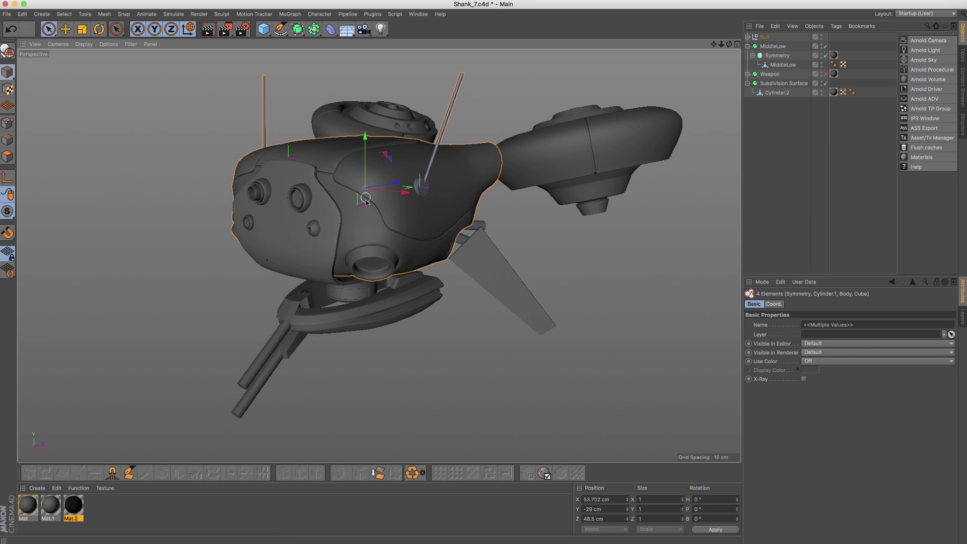
{"action": "left_click", "coordinate": [379, 316]}
{"action": "left_click_drag", "start_coordinate": [377, 309], "coordinate": [398, 308], "text": "alt"}
{"action": "left_click", "coordinate": [503, 261]}
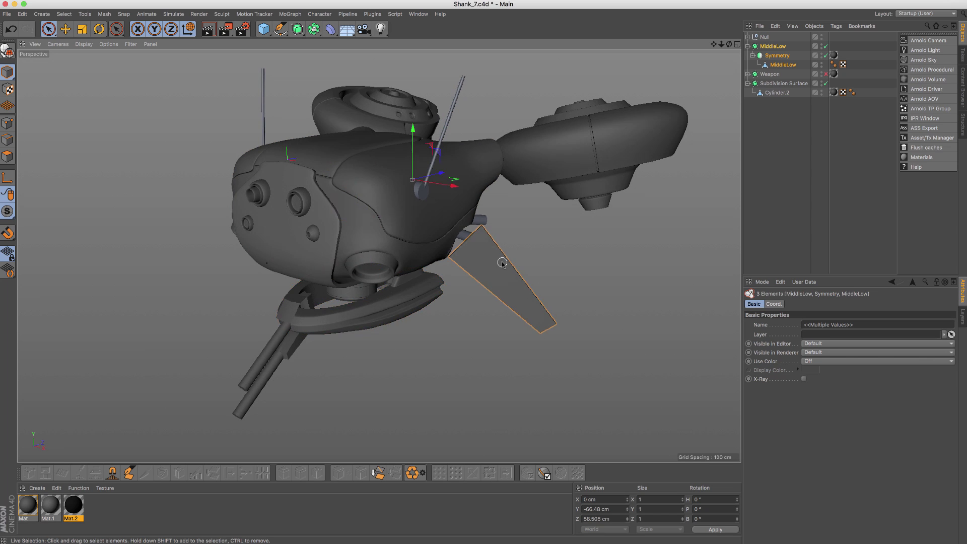
Review the more detailed robot in the open Shank_11.c4d document, and return to the Shank_17.c4d document
{"action": "left_click", "coordinate": [419, 14]}
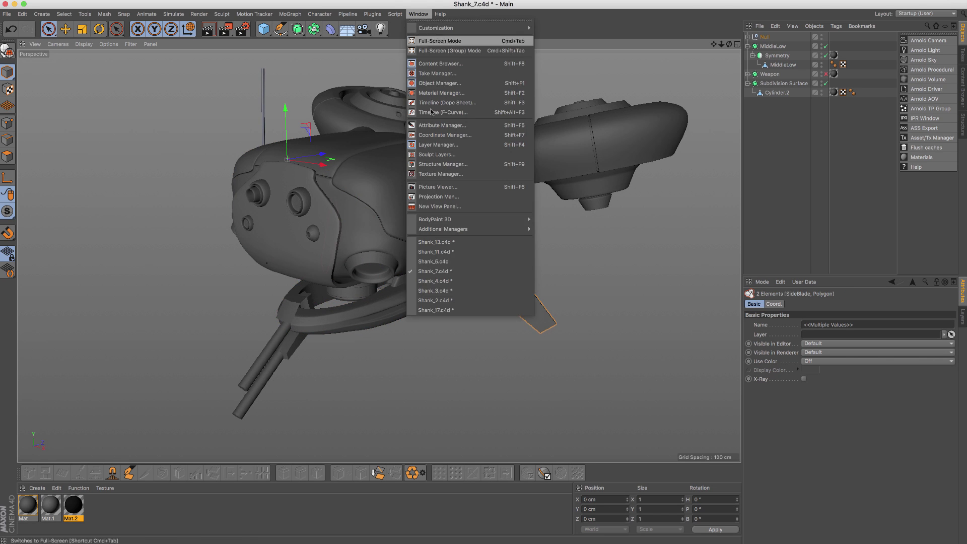
{"action": "left_click", "coordinate": [461, 252]}
{"action": "left_click_drag", "start_coordinate": [403, 237], "coordinate": [352, 210], "text": "alt"}
{"action": "left_click_drag", "start_coordinate": [353, 347], "coordinate": [348, 342], "text": "alt"}
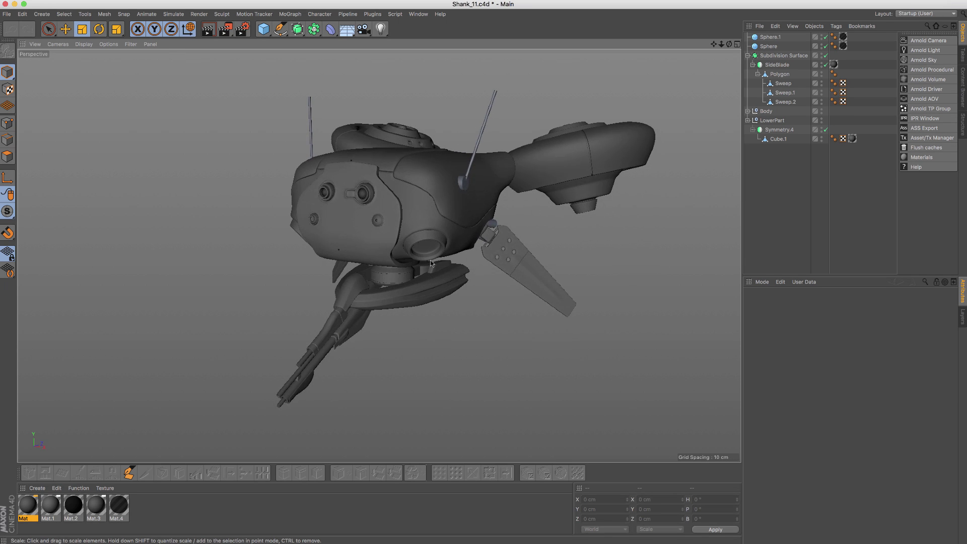
{"action": "left_click_drag", "start_coordinate": [432, 263], "coordinate": [437, 244], "text": "alt"}
{"action": "left_click", "coordinate": [418, 14]}
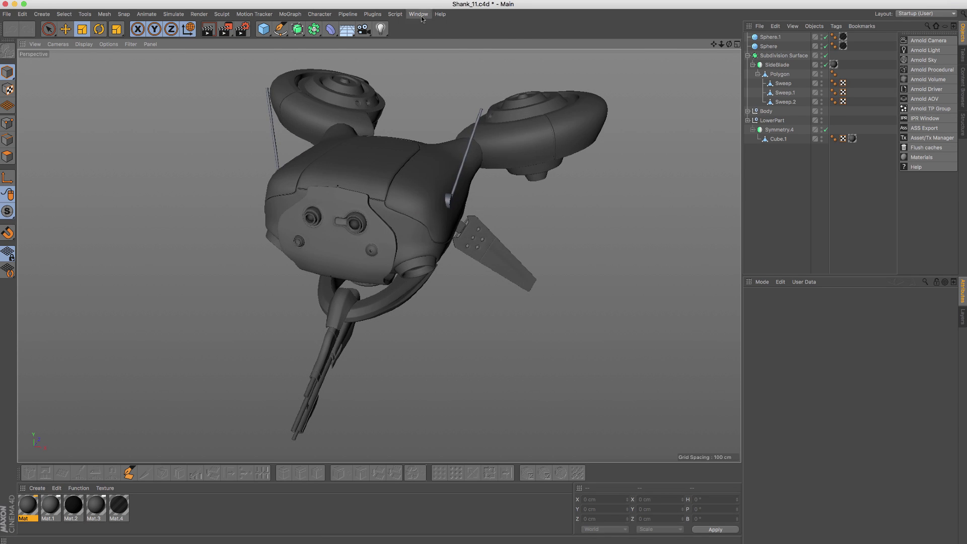
{"action": "left_click", "coordinate": [466, 311]}
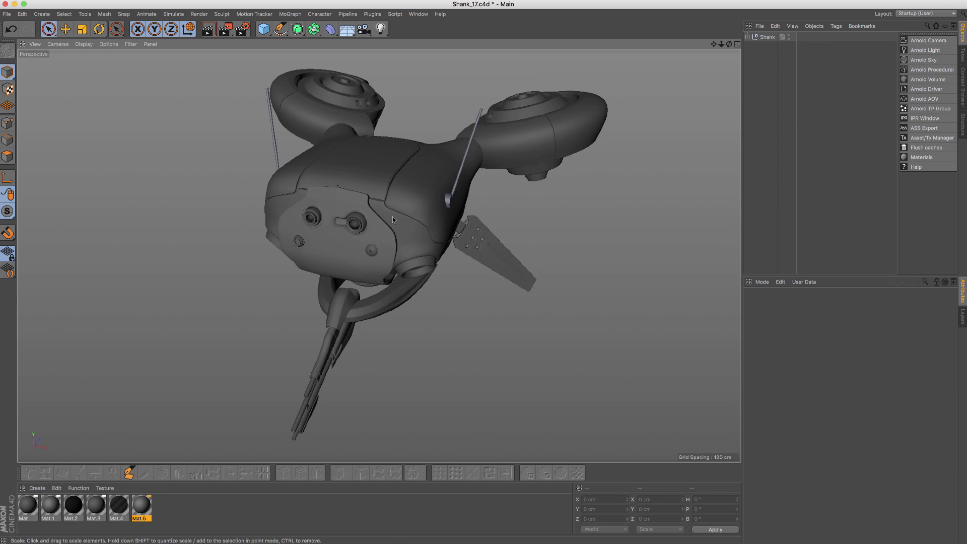
Examine the finished Shank robot's front plate, body panels and rear thrusters from several three-quarter front angles
{"action": "left_click_drag", "start_coordinate": [391, 217], "coordinate": [385, 171], "text": "alt"}
{"action": "left_click_drag", "start_coordinate": [480, 182], "coordinate": [409, 180], "text": "alt"}
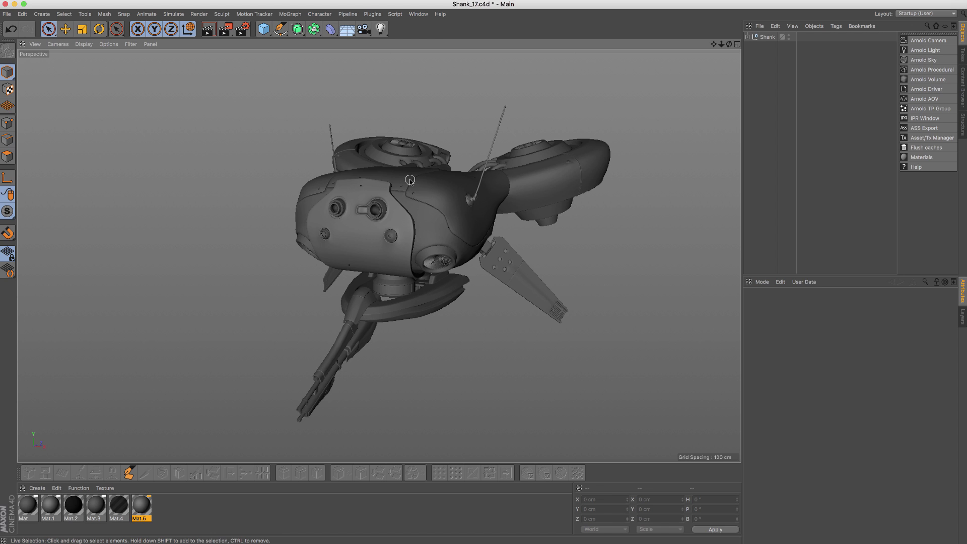
{"action": "left_click_drag", "start_coordinate": [428, 188], "coordinate": [408, 189], "text": "alt"}
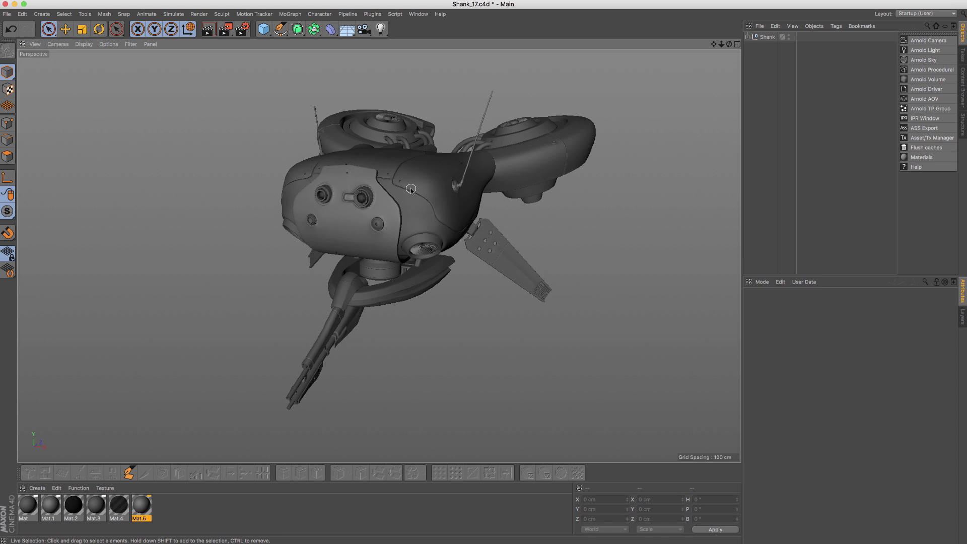
{"action": "left_click_drag", "start_coordinate": [412, 185], "coordinate": [393, 179], "text": "alt"}
{"action": "right_click_drag", "start_coordinate": [392, 180], "coordinate": [398, 186], "text": "alt"}
{"action": "middle_click_drag", "start_coordinate": [404, 195], "coordinate": [402, 179], "text": "alt"}
{"action": "right_click_drag", "start_coordinate": [402, 179], "coordinate": [395, 180], "text": "alt"}
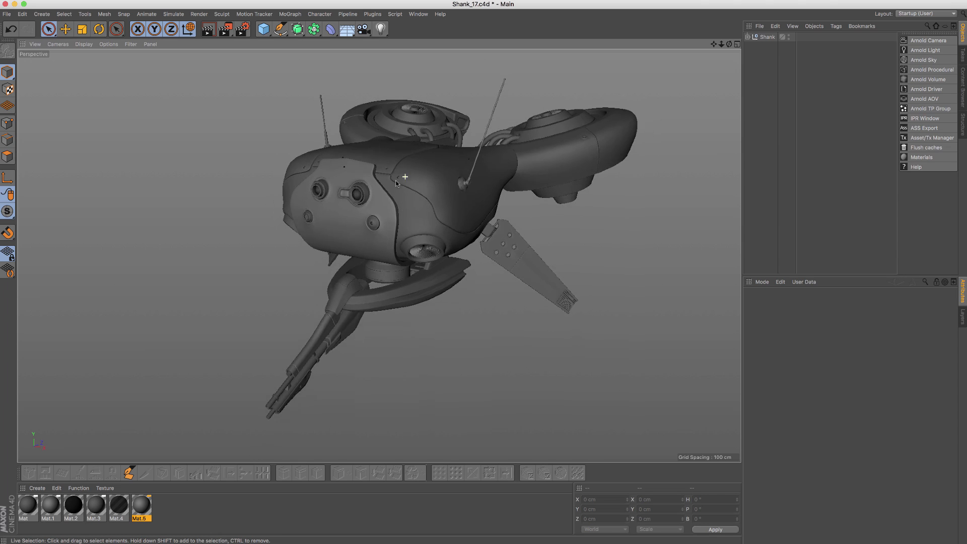
{"action": "mouse_move", "coordinate": [395, 181]}
{"action": "left_mouse_down", "text": "alt"}
{"action": "mouse_move", "coordinate": [412, 185]}
{"action": "mouse_move", "coordinate": [408, 197]}
{"action": "mouse_move", "coordinate": [386, 177]}
{"action": "mouse_move", "coordinate": [378, 183]}
{"action": "left_mouse_up", "text": "alt"}
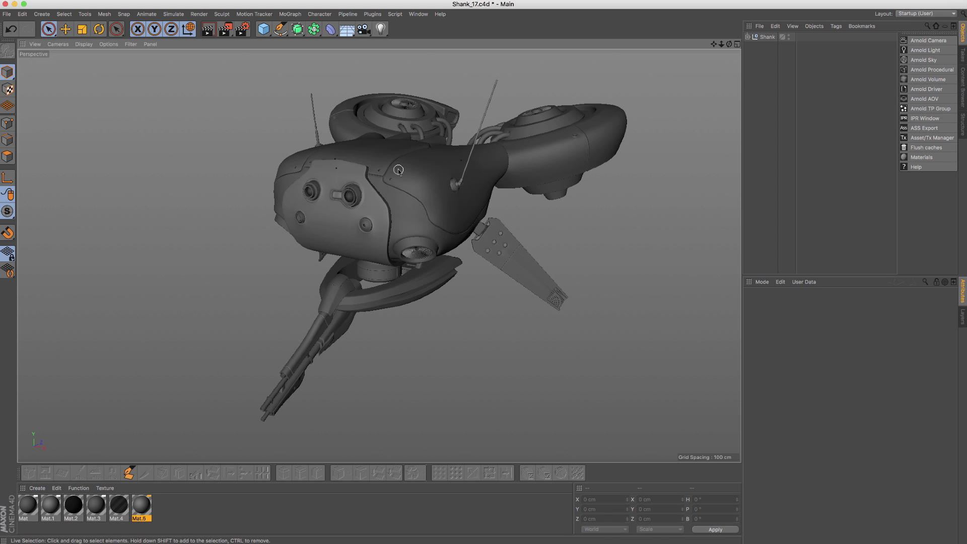
{"action": "mouse_move", "coordinate": [397, 170]}
{"action": "left_mouse_down", "text": "alt"}
{"action": "mouse_move", "coordinate": [415, 164]}
{"action": "mouse_move", "coordinate": [382, 167]}
{"action": "left_mouse_up", "text": "alt"}
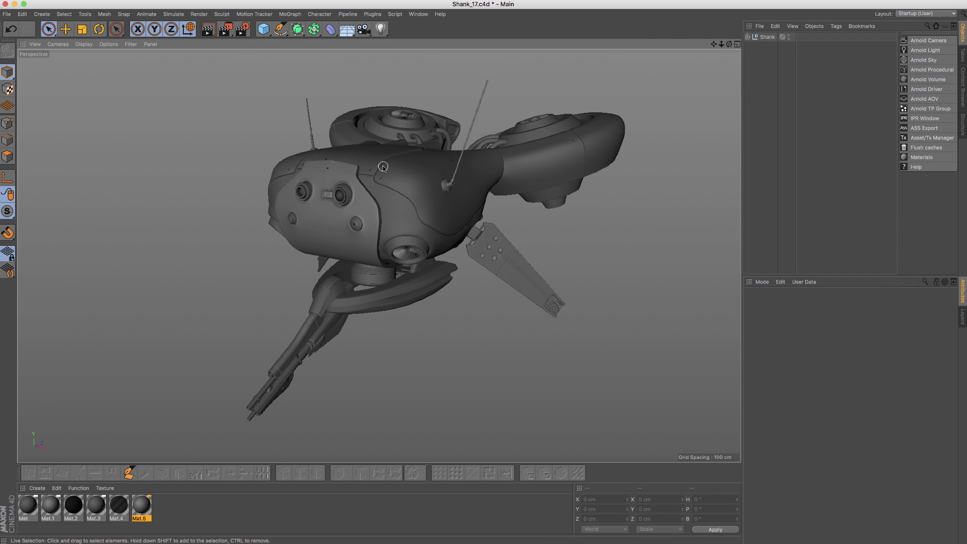
{"action": "left_click_drag", "start_coordinate": [383, 166], "coordinate": [386, 165], "text": "alt"}
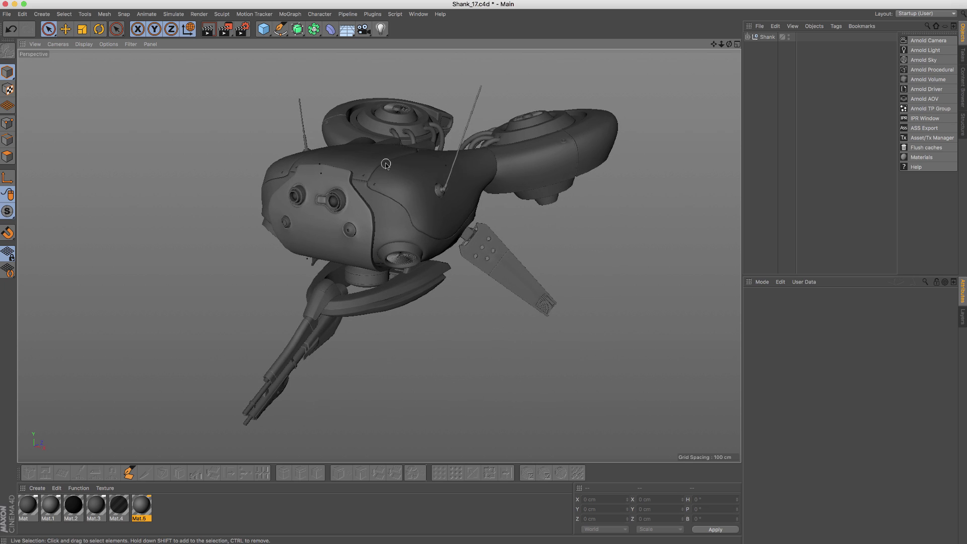